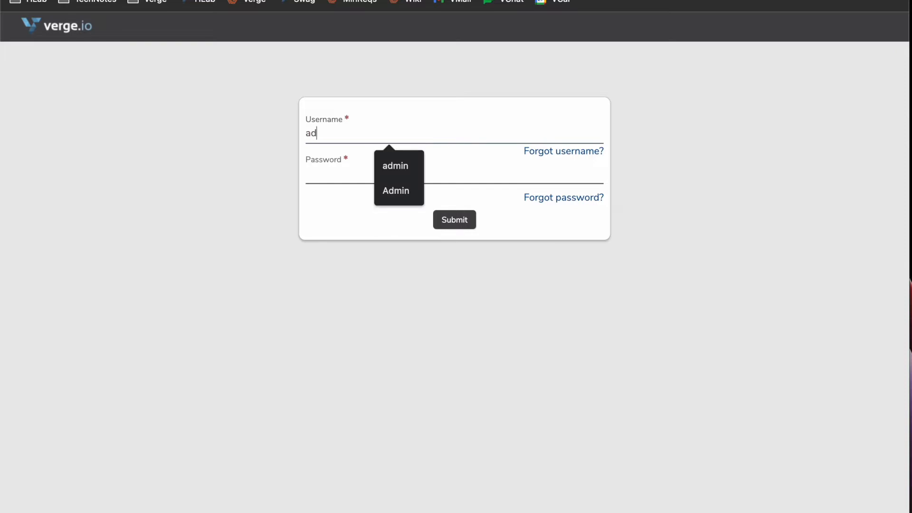
Step: Log in as admin by completing the username and entering the account password
{"action": "type", "text": "min"}
{"action": "key", "text": "Tab"}
{"action": "type", "text": "••••••••"}
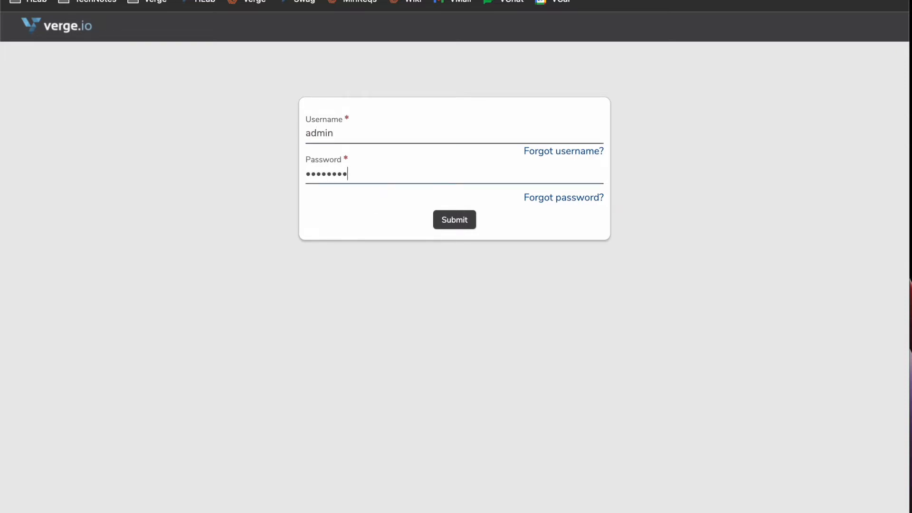
{"action": "left_click", "coordinate": [467, 223]}
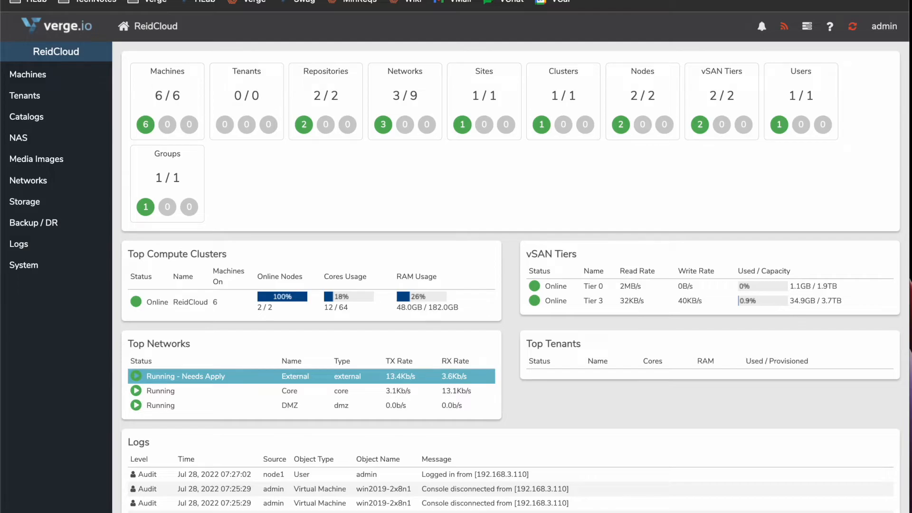
Step: In a new browser tab, open the HLab site and launch the remote console of virtual machine win2019-2x8n1
{"action": "key", "text": "super+t"}
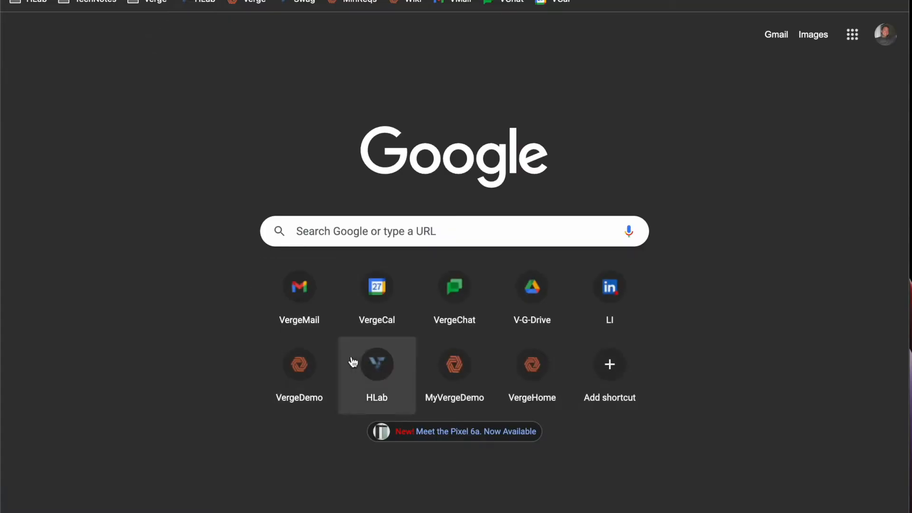
{"action": "left_click", "coordinate": [371, 363]}
{"action": "left_click", "coordinate": [169, 96]}
{"action": "double_click", "coordinate": [169, 108]}
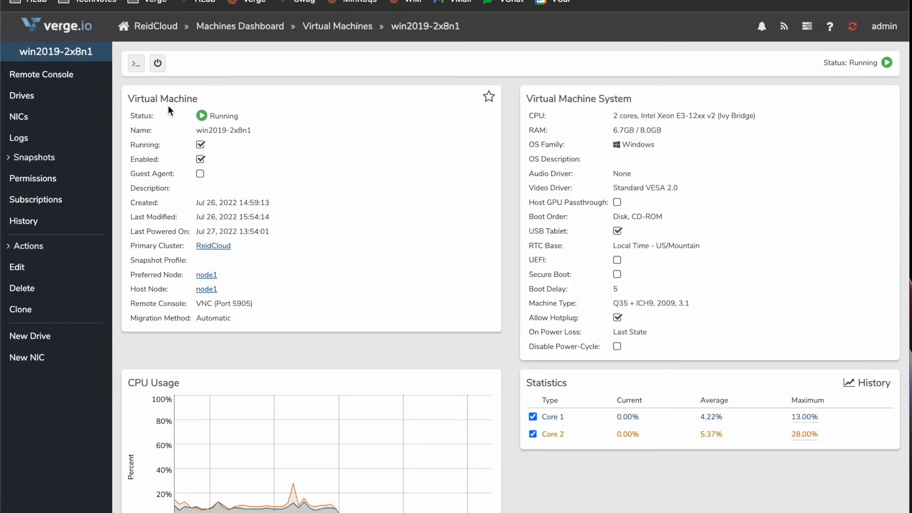
{"action": "left_click", "coordinate": [137, 63]}
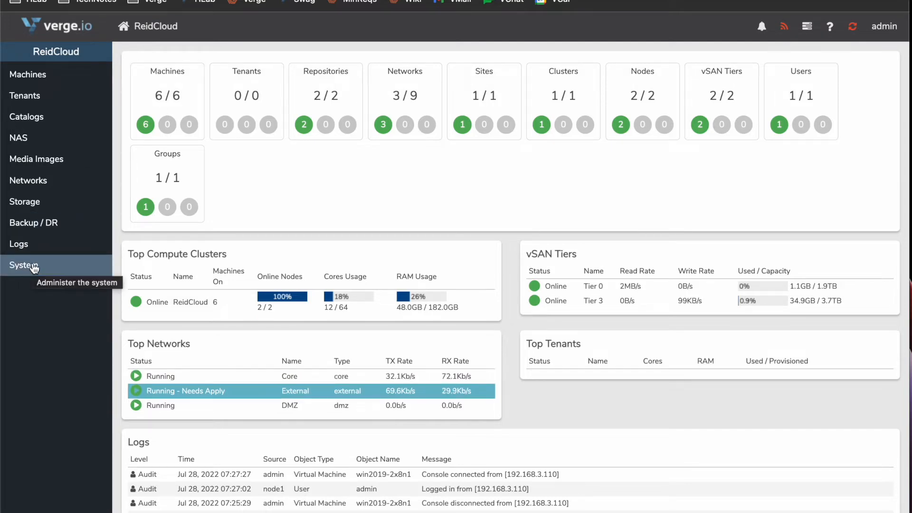
Step: Open the system's Updates page, review the update settings, and return to the page without changing them
{"action": "left_click", "coordinate": [34, 267]}
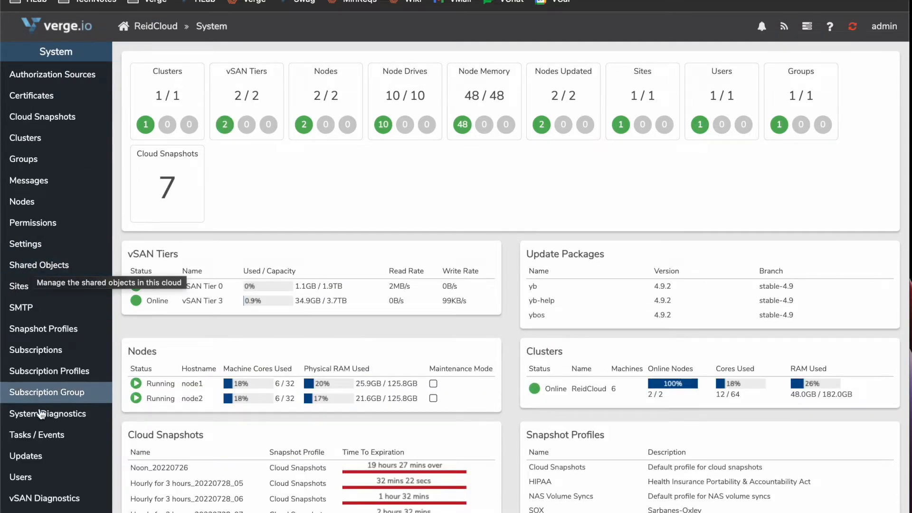
{"action": "left_click", "coordinate": [38, 457]}
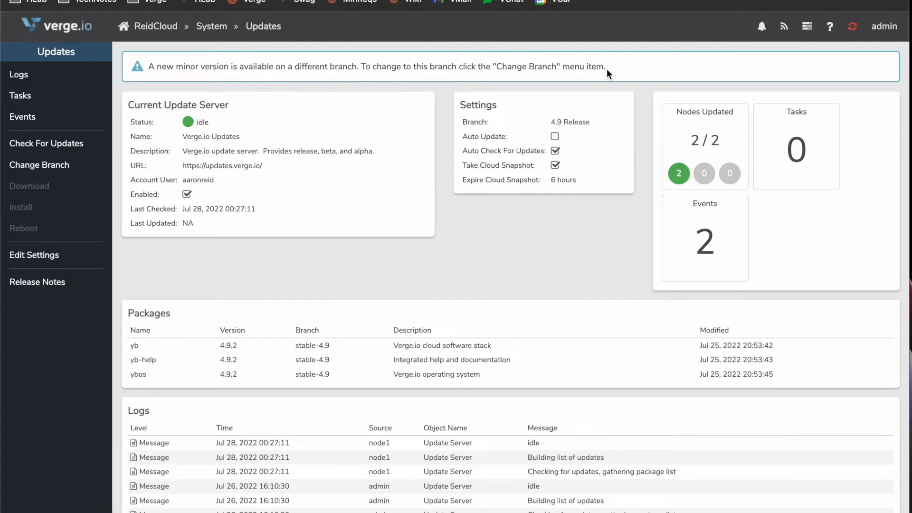
{"action": "left_click", "coordinate": [46, 257]}
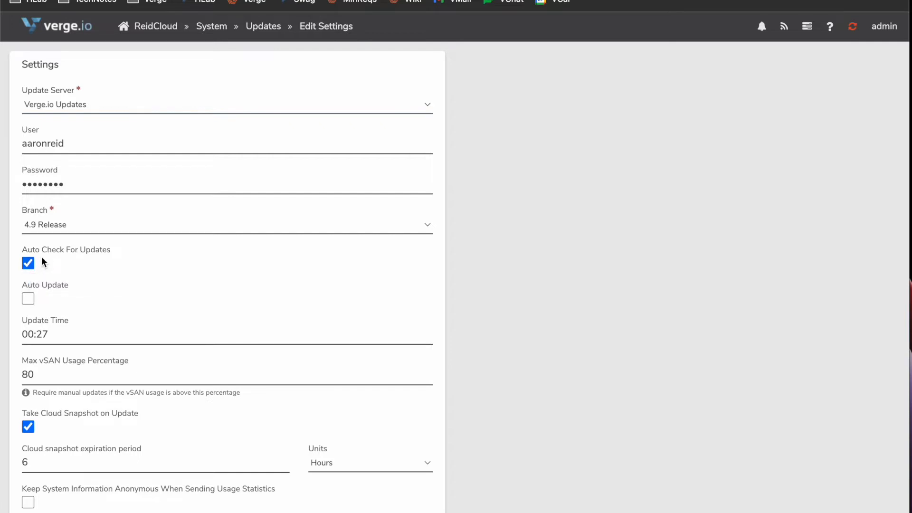
{"action": "left_click", "coordinate": [258, 32]}
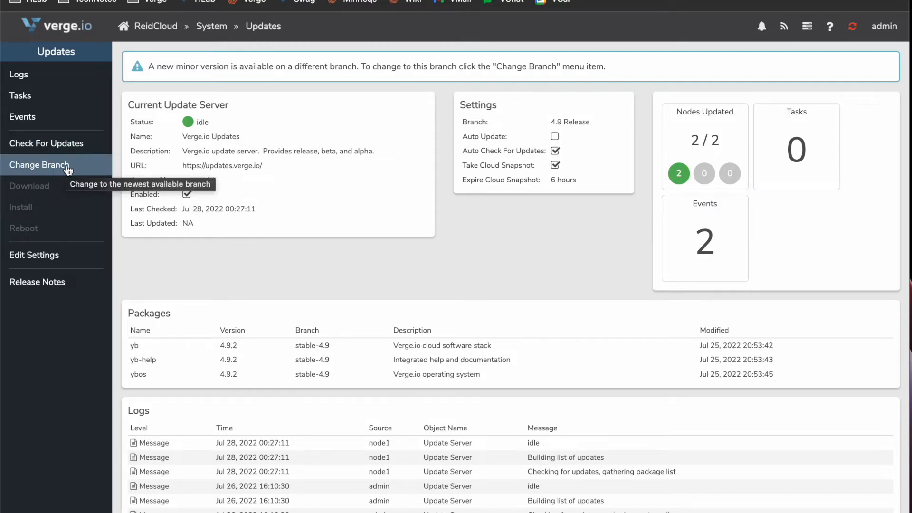
Step: Change the system to the newest update branch and download all of its updates
{"action": "left_click", "coordinate": [43, 165]}
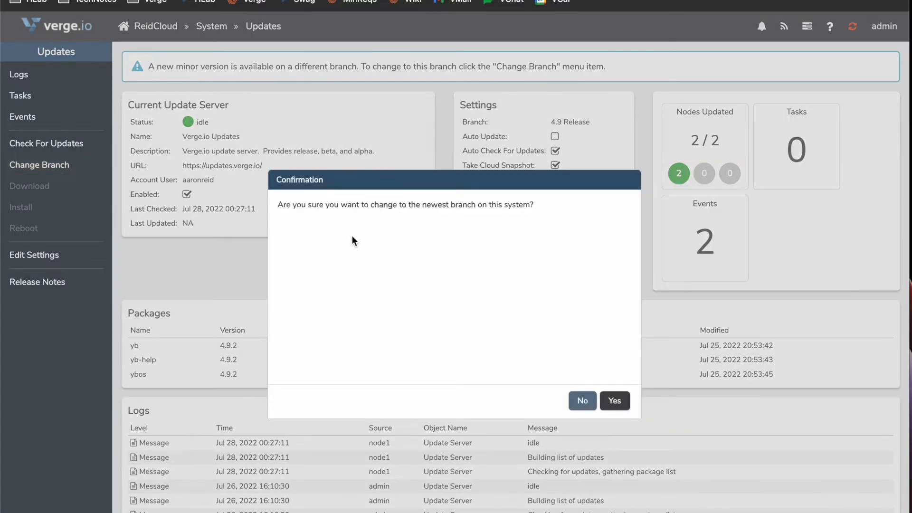
{"action": "left_click", "coordinate": [614, 401]}
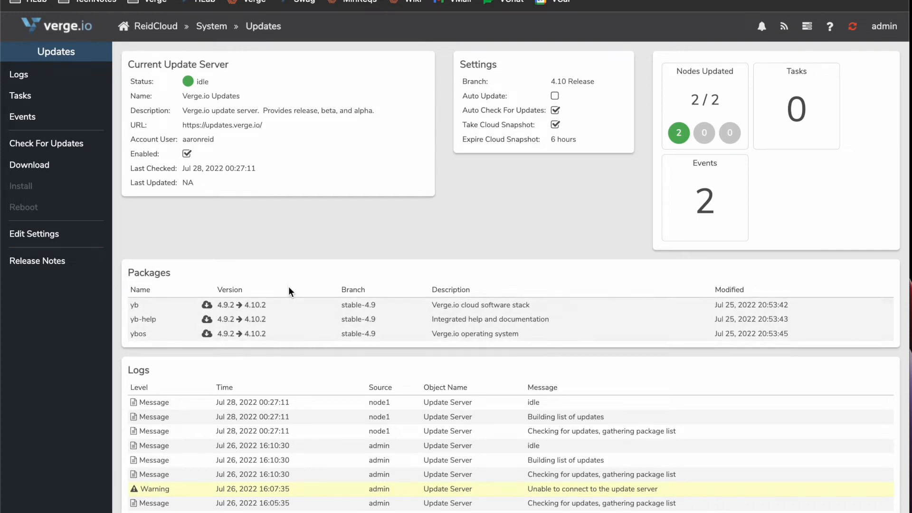
{"action": "left_click", "coordinate": [43, 166]}
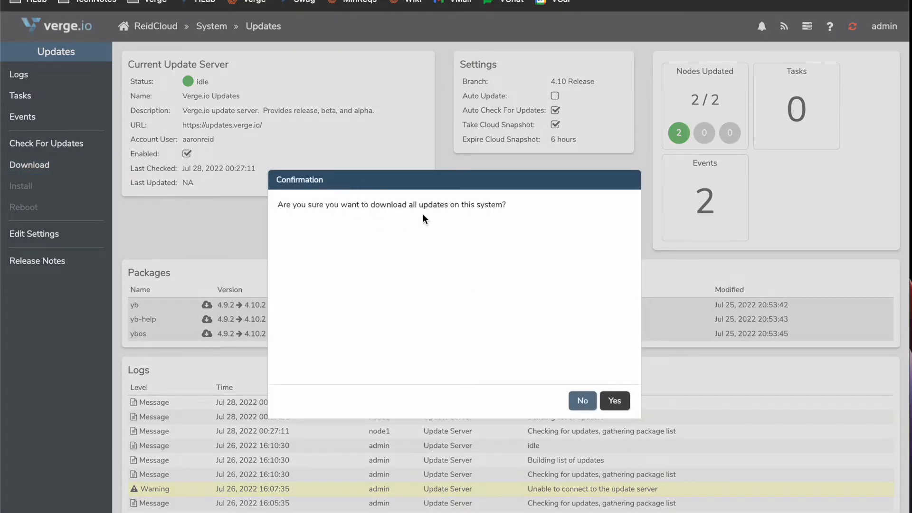
{"action": "left_click", "coordinate": [613, 403]}
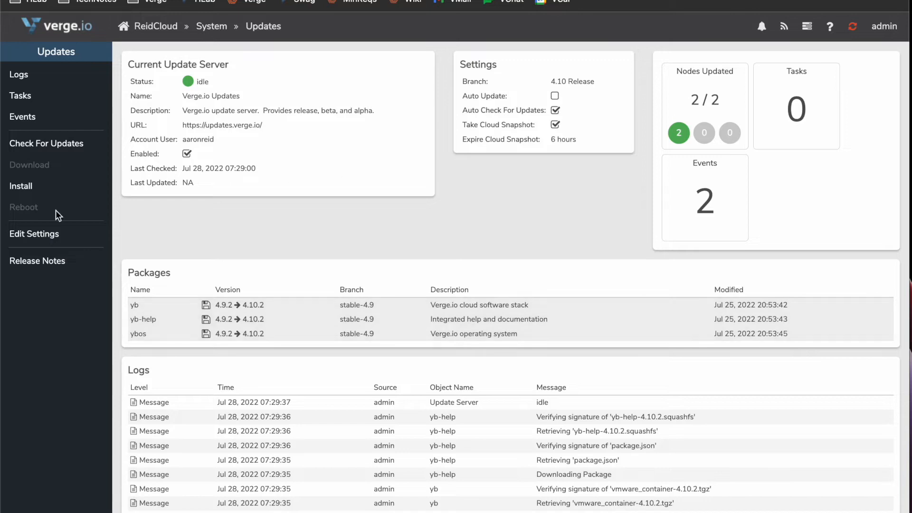
Step: Install the downloaded updates and reboot the system to apply them
{"action": "left_click", "coordinate": [19, 186]}
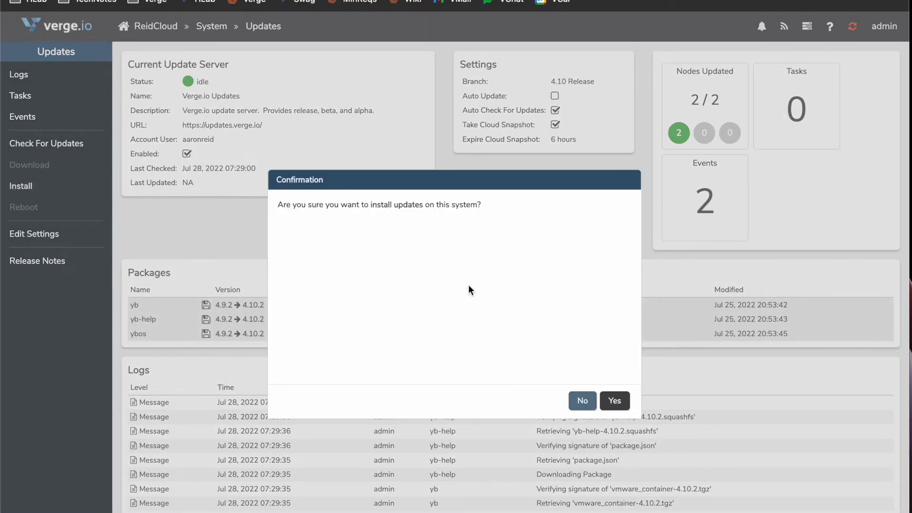
{"action": "left_click", "coordinate": [625, 405]}
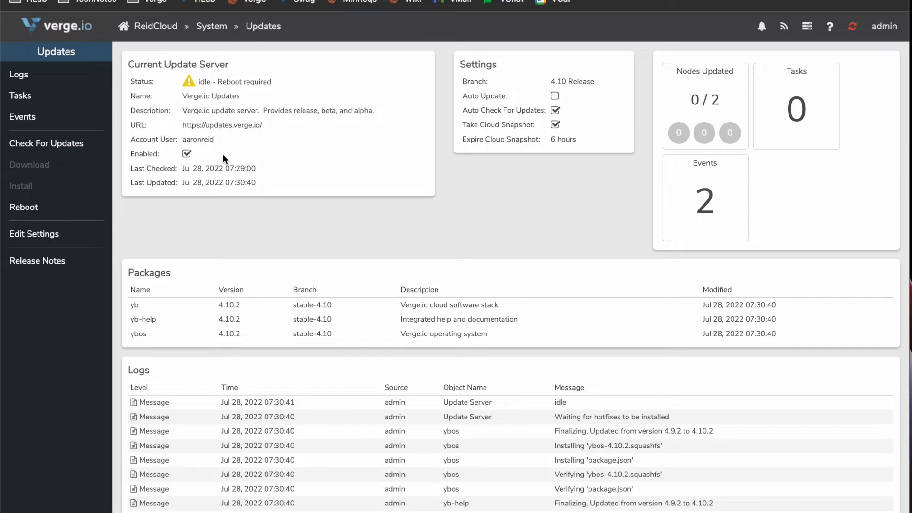
{"action": "left_click", "coordinate": [58, 215]}
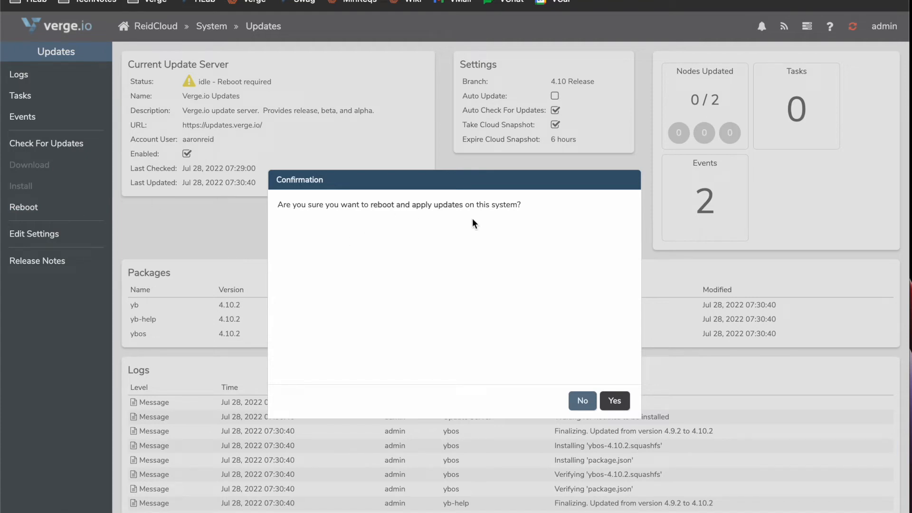
{"action": "left_click", "coordinate": [615, 402]}
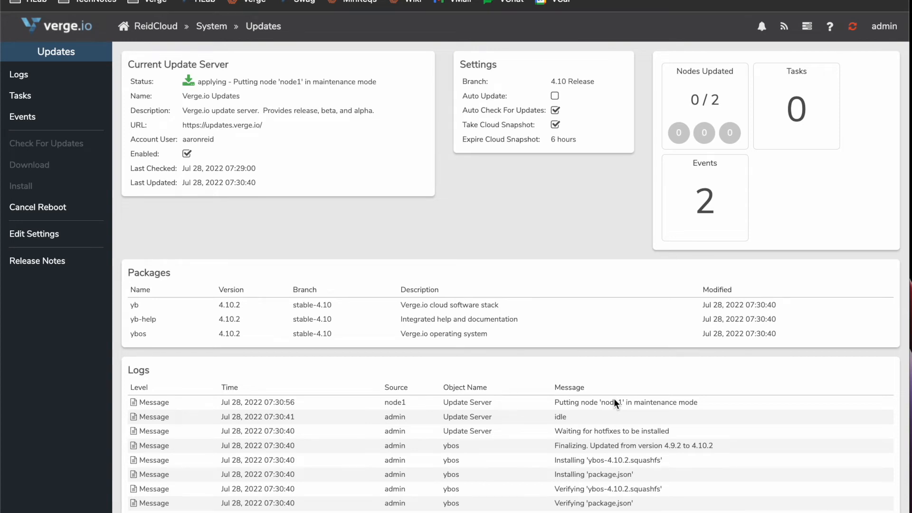
Step: Check the update server's status, leave the VM console, and view the details of node2 from the nodes list
{"action": "left_click_drag", "start_coordinate": [234, 82], "coordinate": [373, 86]}
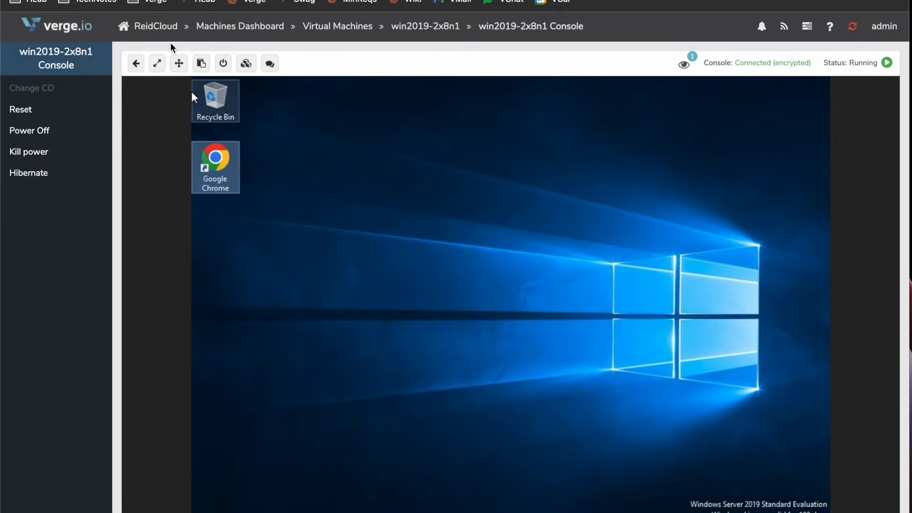
{"action": "left_click", "coordinate": [147, 26]}
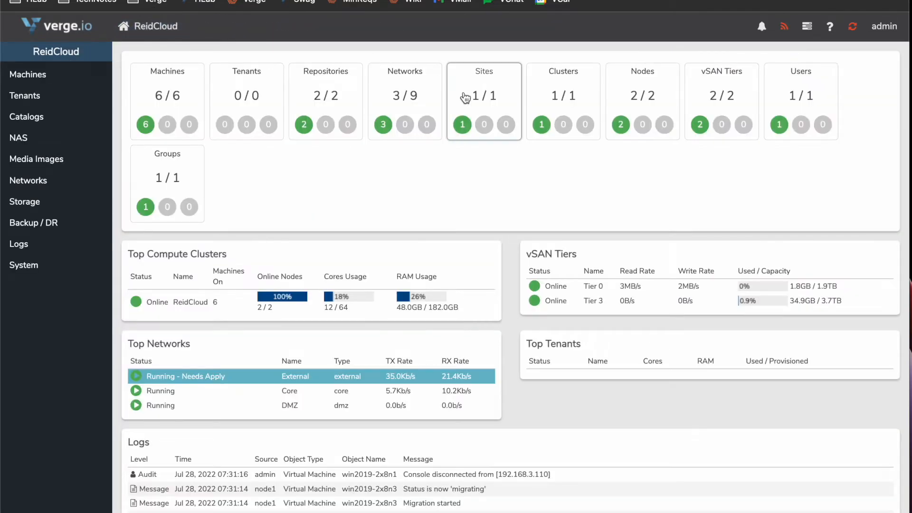
{"action": "left_click", "coordinate": [642, 90]}
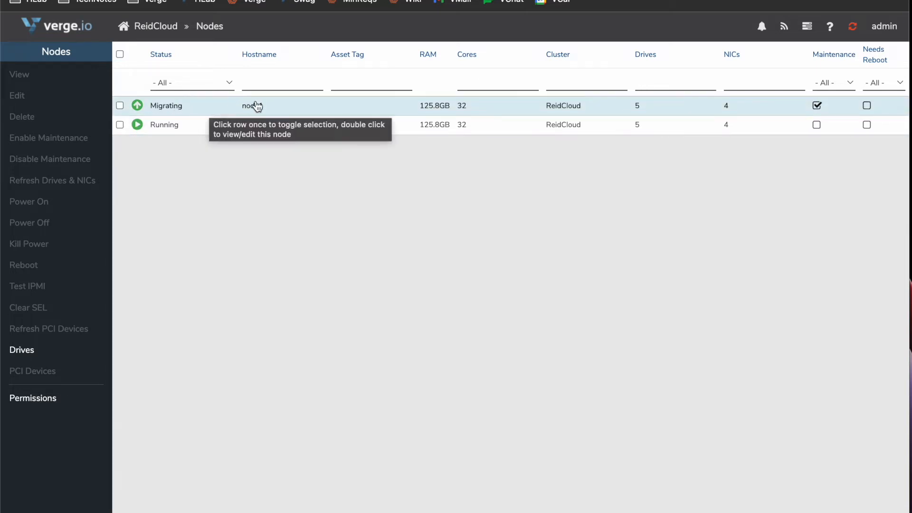
{"action": "double_click", "coordinate": [190, 129]}
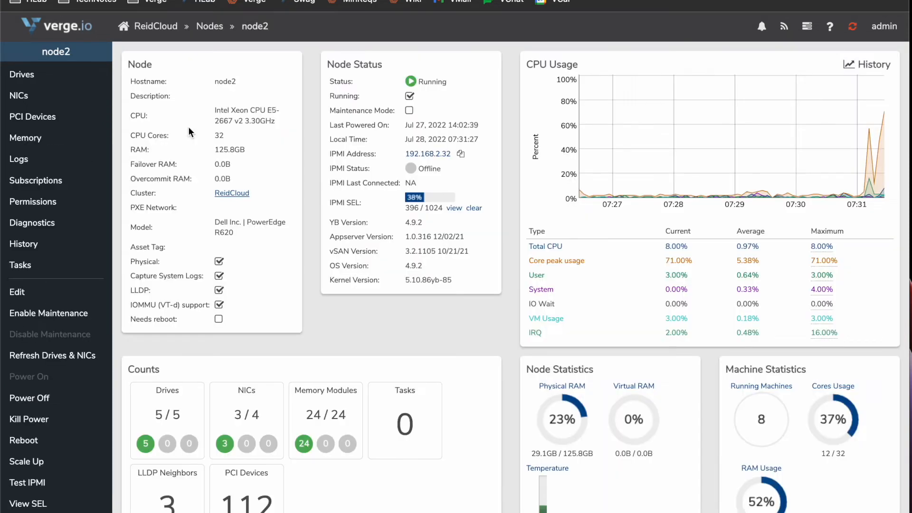
Step: Reopen the remote console of win2019-2x8n1 and load the Verge.io site in its Chrome browser
{"action": "left_click", "coordinate": [148, 27]}
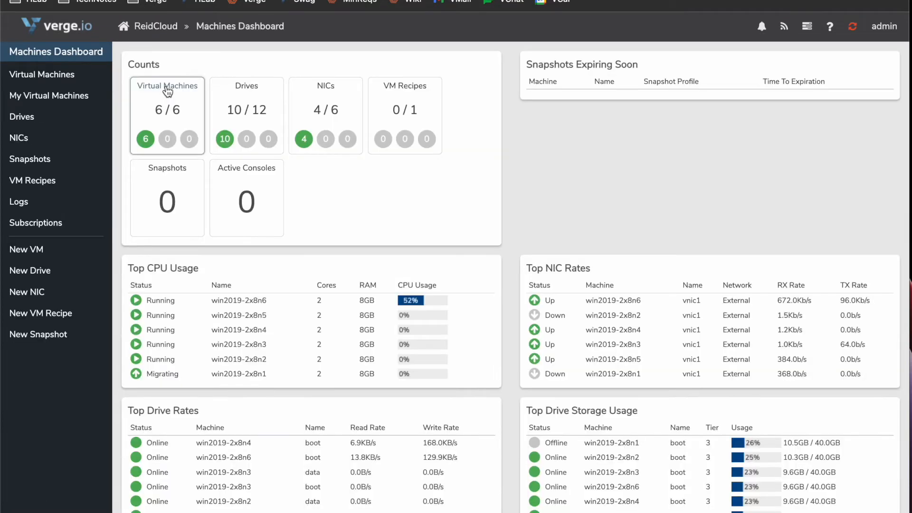
{"action": "left_click", "coordinate": [167, 90]}
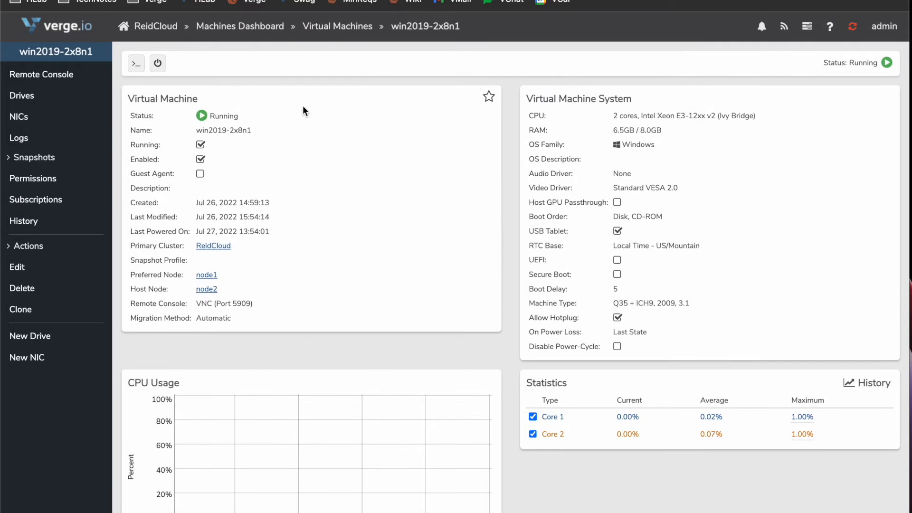
{"action": "left_click", "coordinate": [135, 66]}
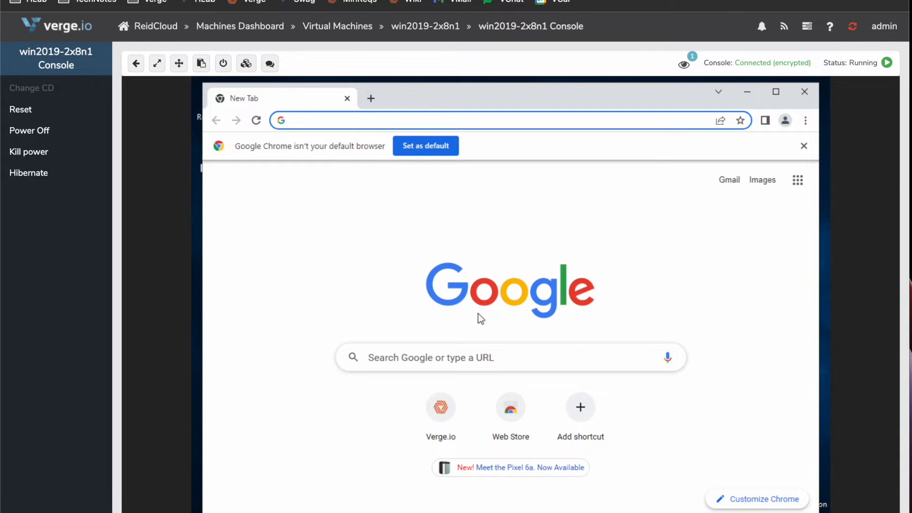
{"action": "left_click", "coordinate": [442, 413]}
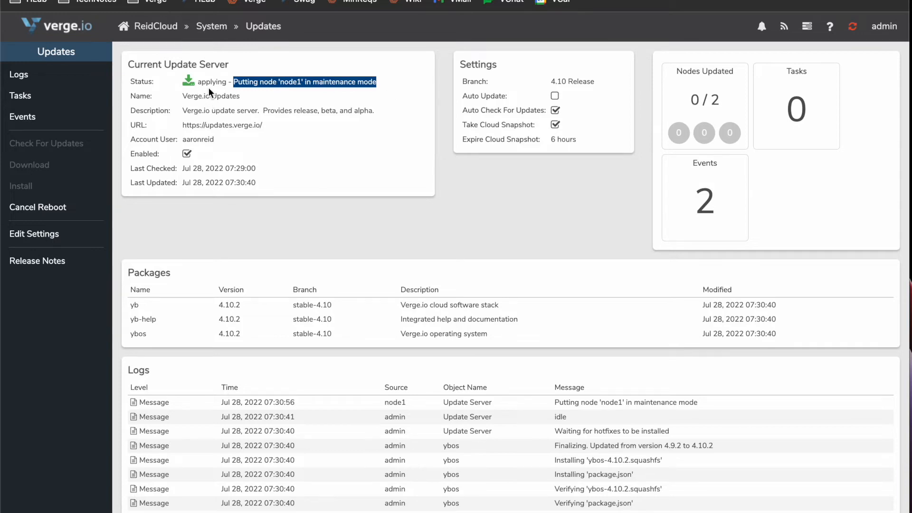
Step: Check the status of both nodes in the nodes list and return to the main dashboard
{"action": "left_click", "coordinate": [69, 30]}
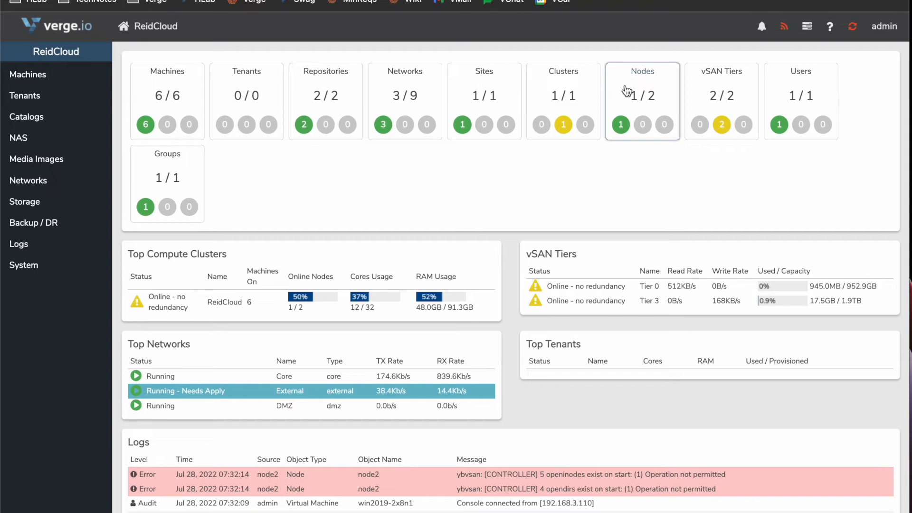
{"action": "left_click", "coordinate": [656, 96]}
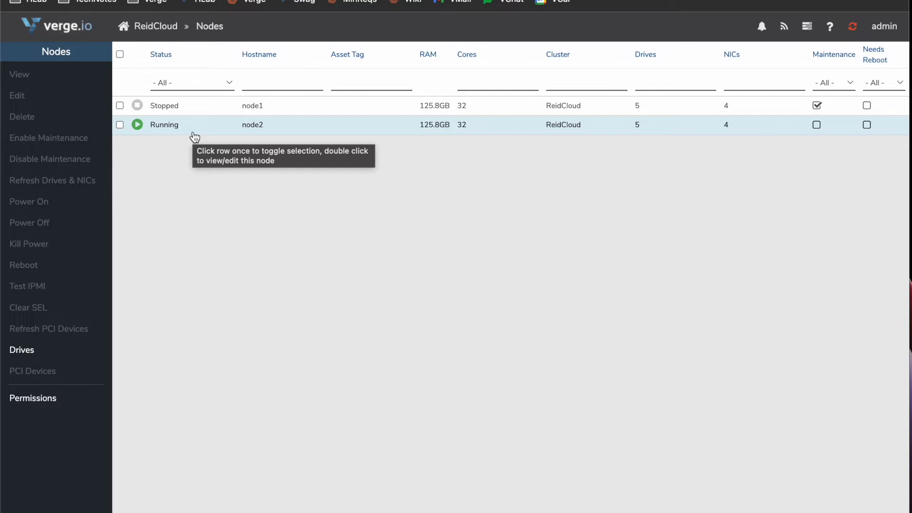
{"action": "left_click", "coordinate": [62, 29]}
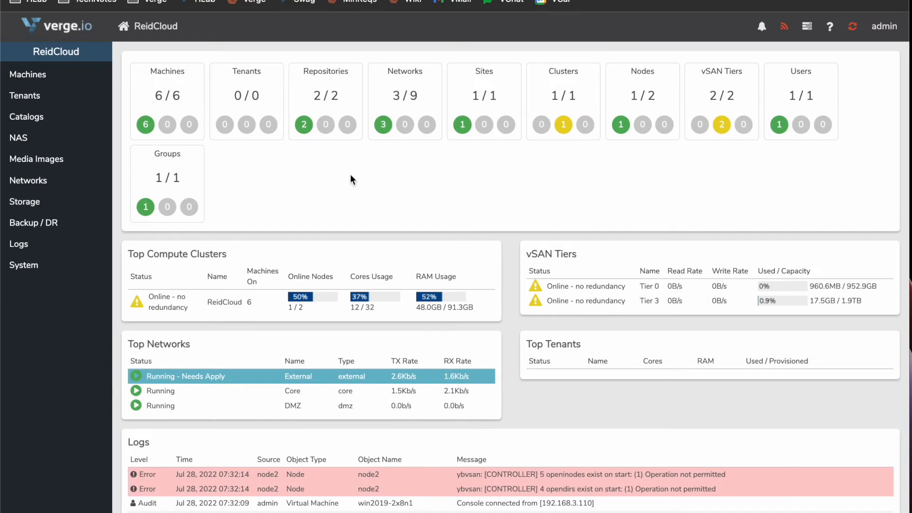
Step: Reopen the system's Updates page and check the rolling update's status and the package versions
{"action": "left_click", "coordinate": [41, 263]}
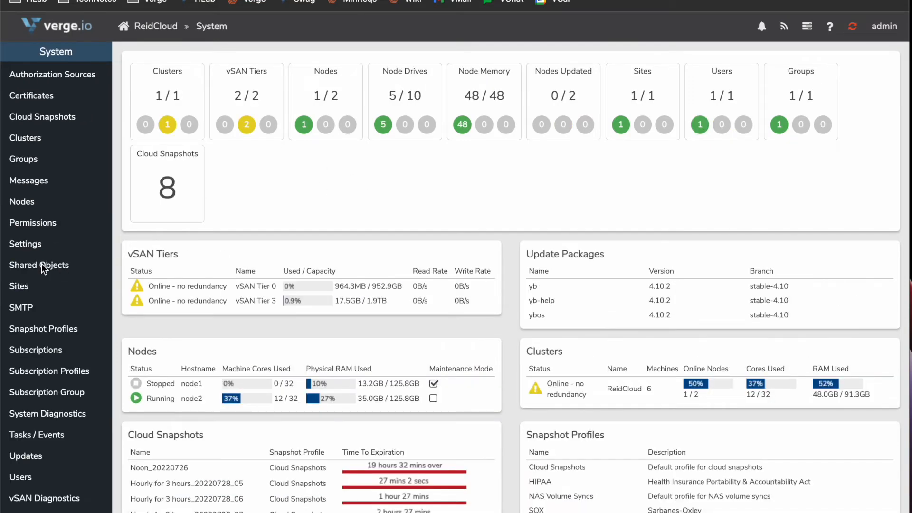
{"action": "left_click", "coordinate": [35, 457]}
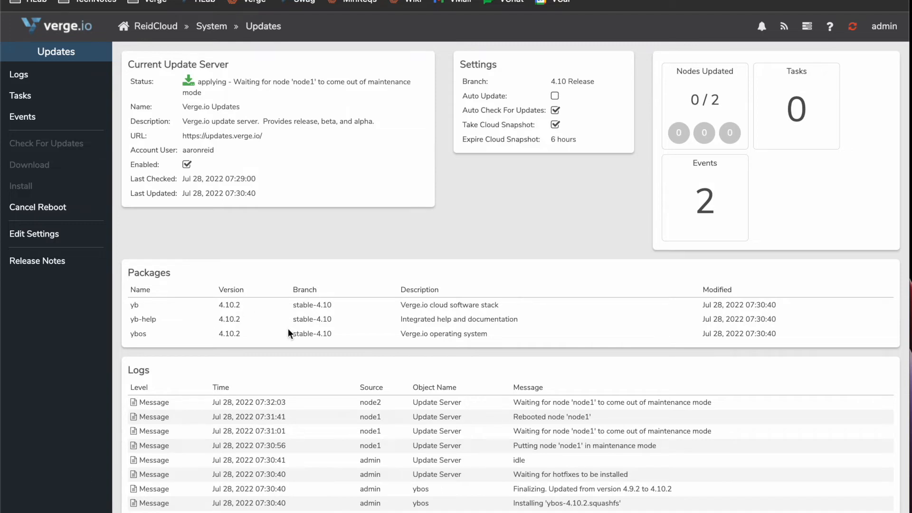
{"action": "left_click_drag", "start_coordinate": [245, 303], "coordinate": [217, 309]}
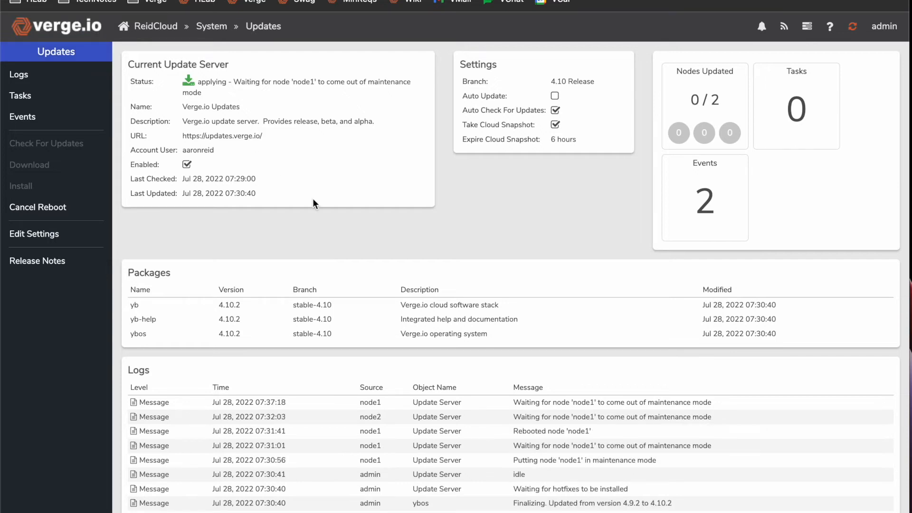
Step: Open node1 from the nodes list and examine its status, software versions and statistics
{"action": "left_click", "coordinate": [141, 31]}
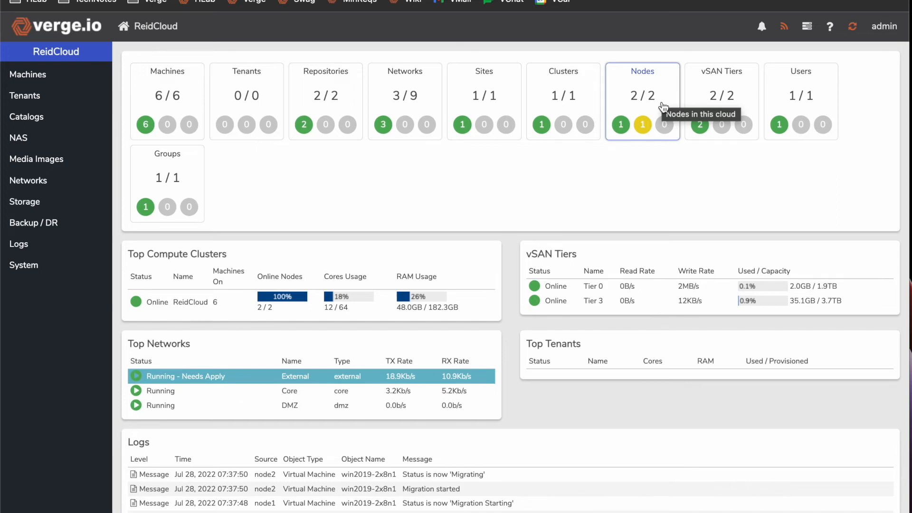
{"action": "left_click", "coordinate": [664, 107]}
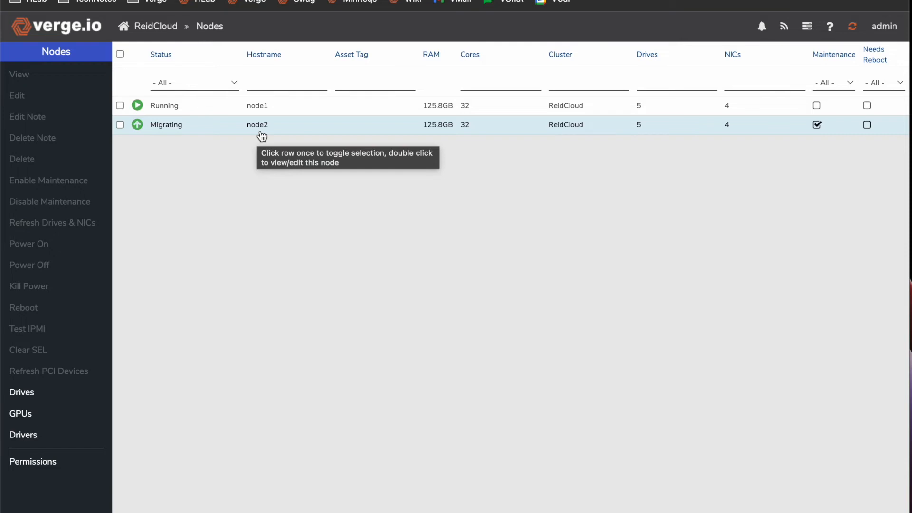
{"action": "double_click", "coordinate": [209, 110]}
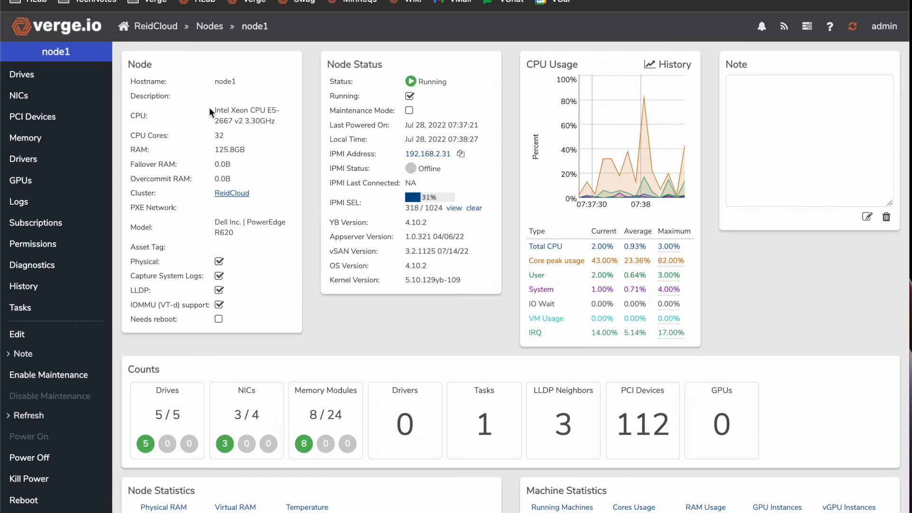
{"action": "scroll", "coordinate": [225, 170], "scroll_direction": "down", "scroll_amount": 3}
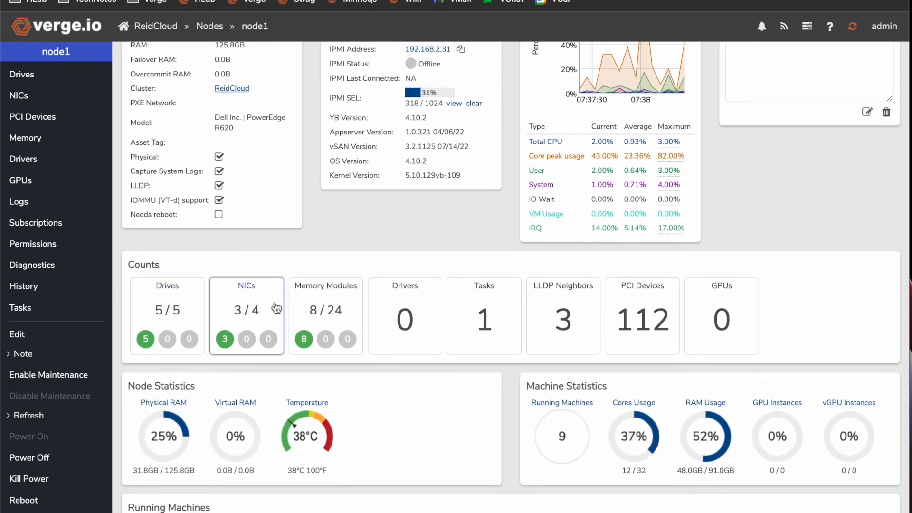
Step: Examine node1's counts, node and machine statistics, and its list of running machines
{"action": "scroll", "coordinate": [343, 215], "scroll_direction": "up", "scroll_amount": 1}
{"action": "scroll", "coordinate": [343, 216], "scroll_direction": "down", "scroll_amount": 5}
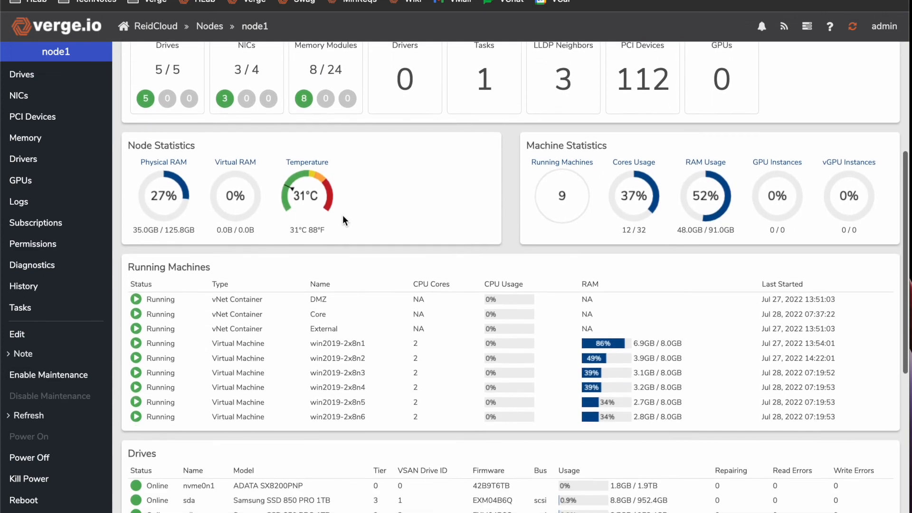
{"action": "scroll", "coordinate": [317, 398], "scroll_direction": "down", "scroll_amount": 1}
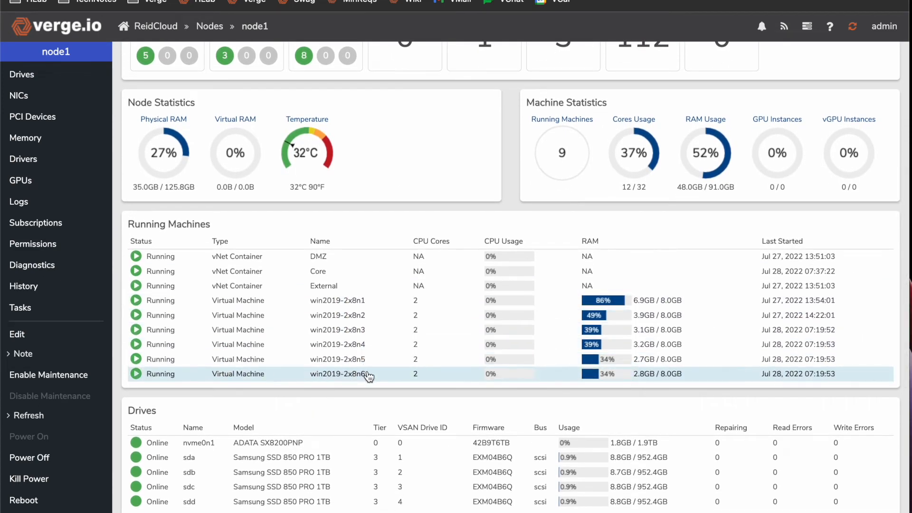
{"action": "scroll", "coordinate": [369, 373], "scroll_direction": "up", "scroll_amount": 8}
Step: Open the list of all virtual machines and check each one's status and host node
{"action": "left_click", "coordinate": [161, 28]}
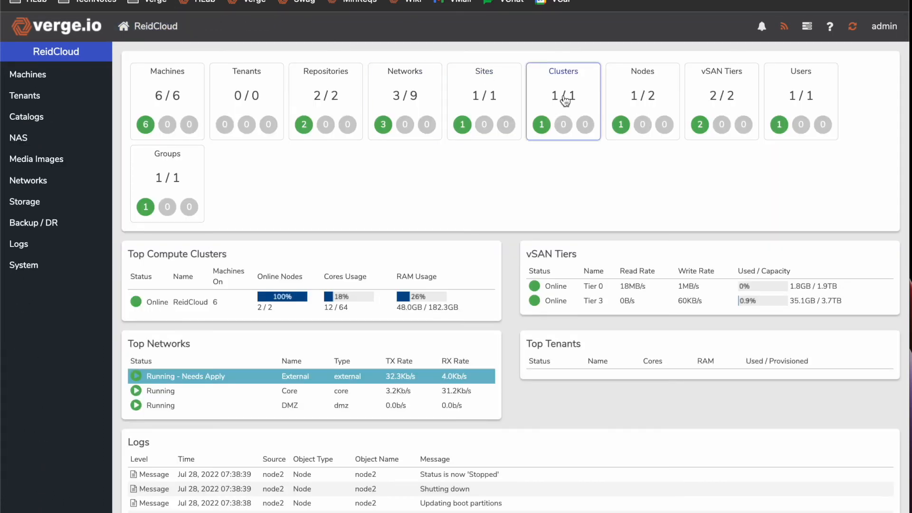
{"action": "left_click", "coordinate": [181, 93]}
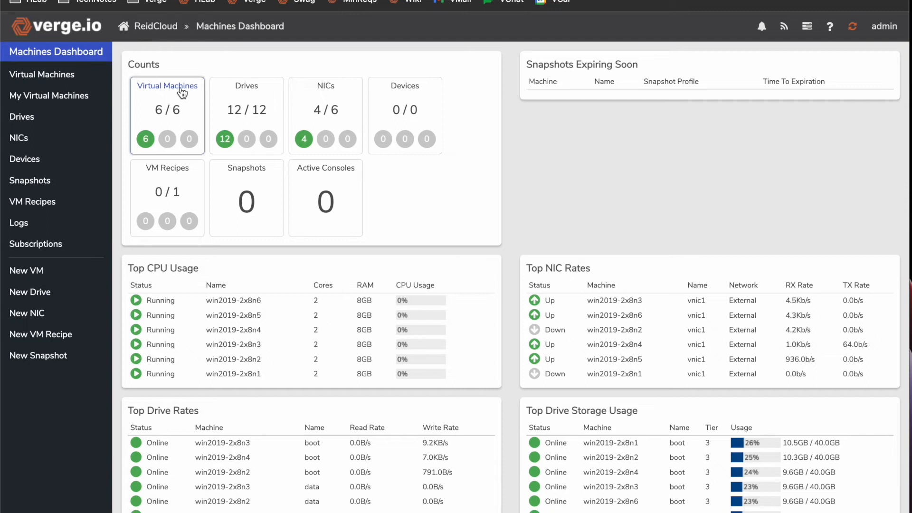
{"action": "left_click", "coordinate": [182, 93]}
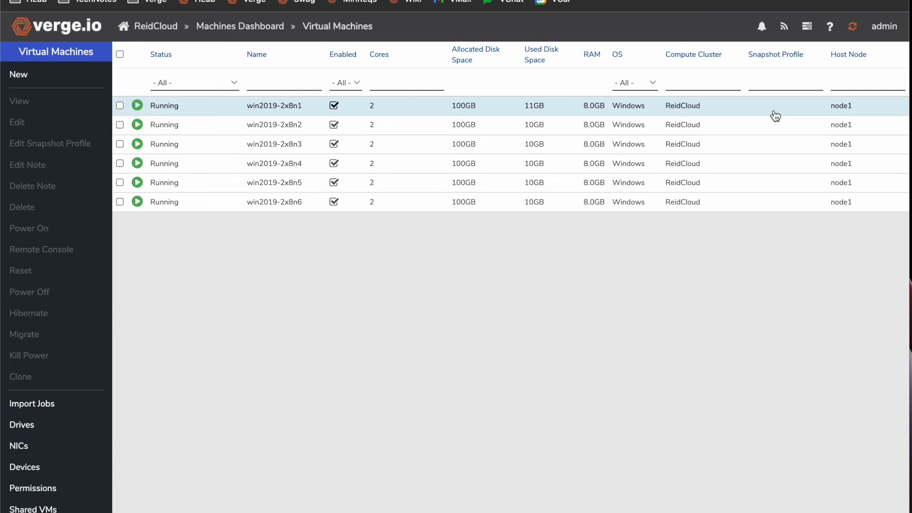
Step: Open the remote console of win2019-2x8n1 and load the Verge.io site in its Chrome browser
{"action": "left_click", "coordinate": [223, 114]}
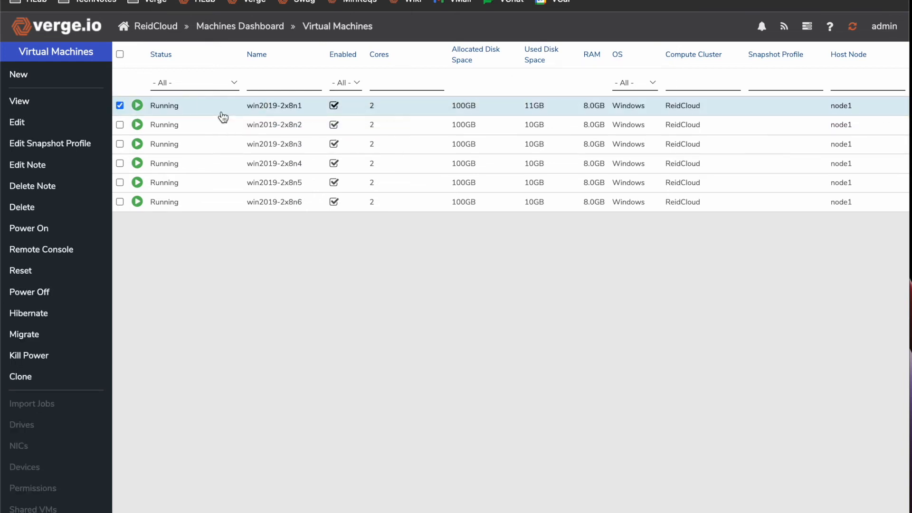
{"action": "double_click", "coordinate": [223, 116]}
{"action": "left_click", "coordinate": [137, 65]}
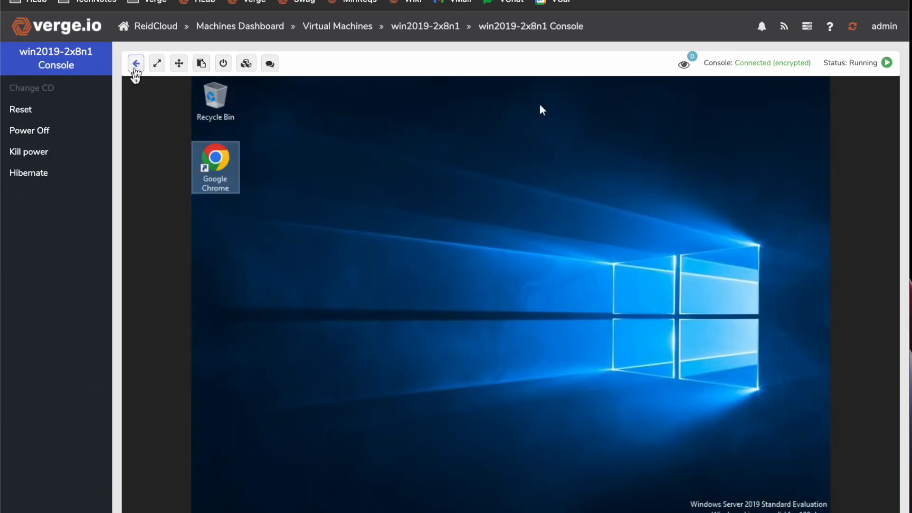
{"action": "double_click", "coordinate": [215, 158]}
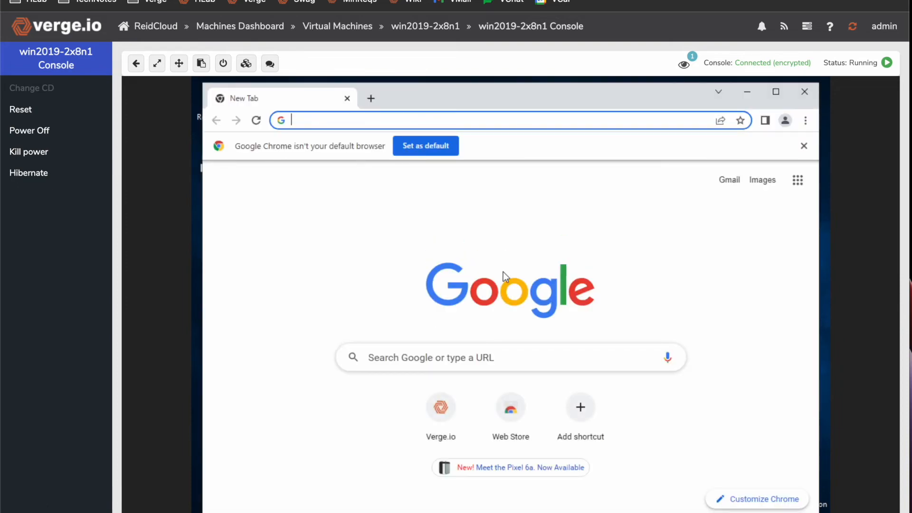
{"action": "left_click", "coordinate": [441, 407]}
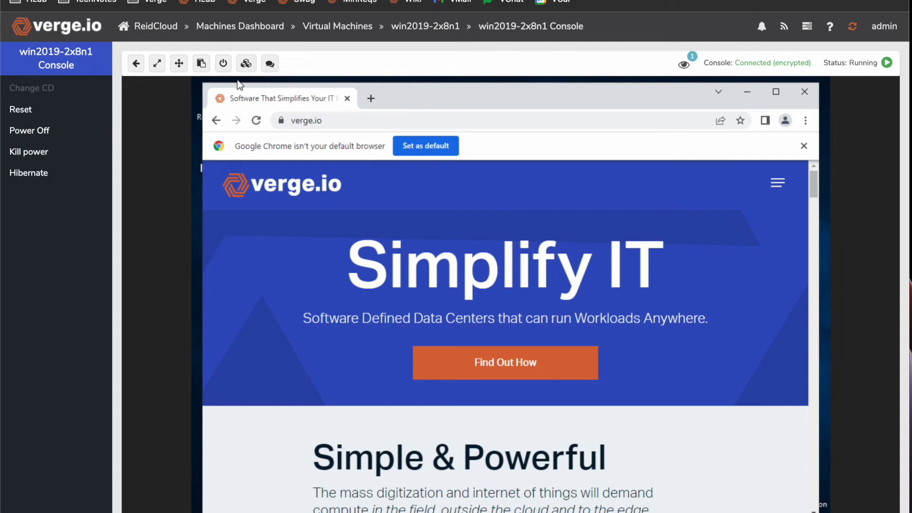
Step: Reopen the system's Updates page, review the full update logs and return to the Updates page
{"action": "left_click", "coordinate": [170, 34]}
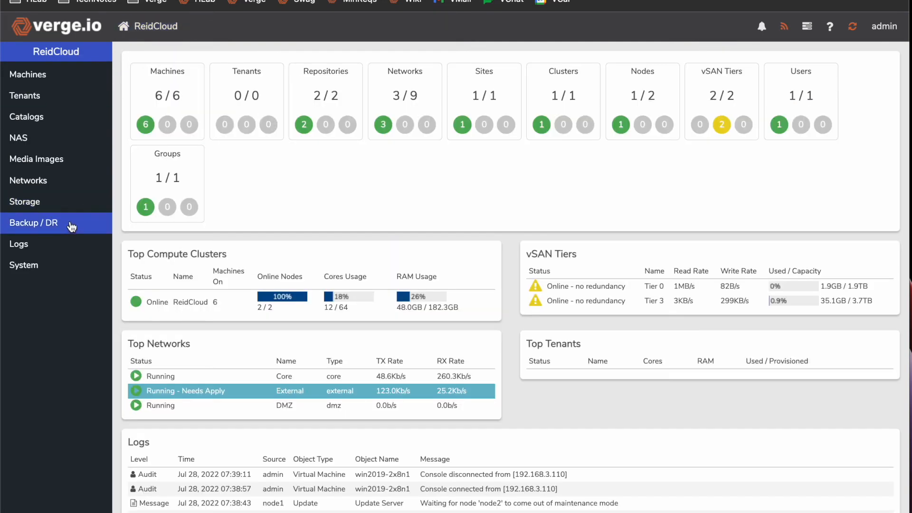
{"action": "left_click", "coordinate": [56, 264]}
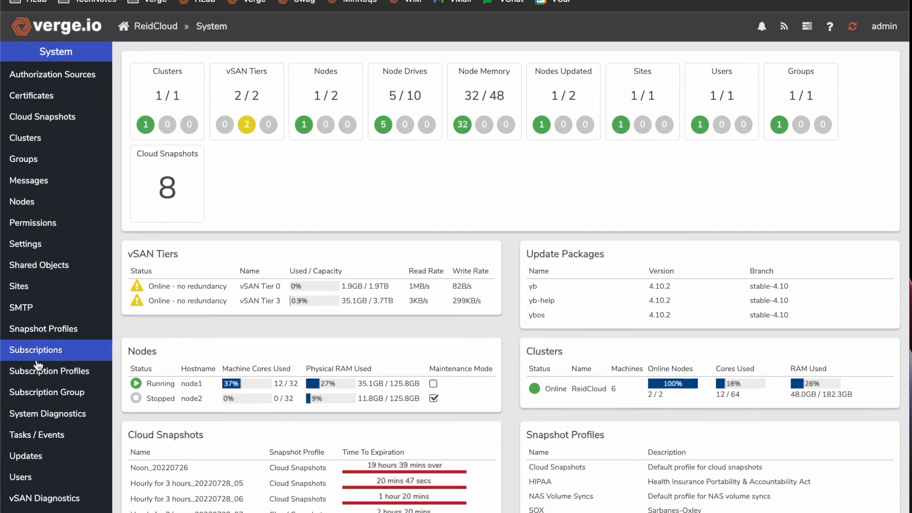
{"action": "left_click", "coordinate": [48, 456]}
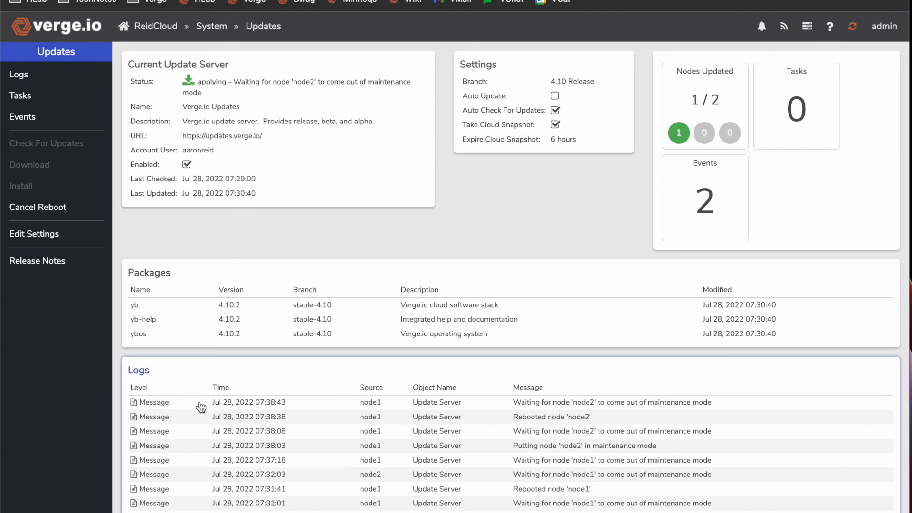
{"action": "left_click", "coordinate": [214, 387]}
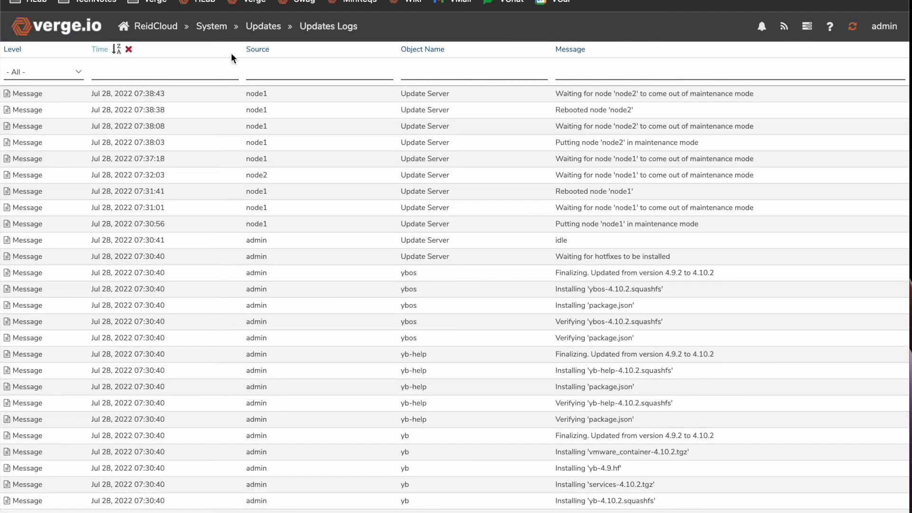
{"action": "left_click", "coordinate": [261, 27]}
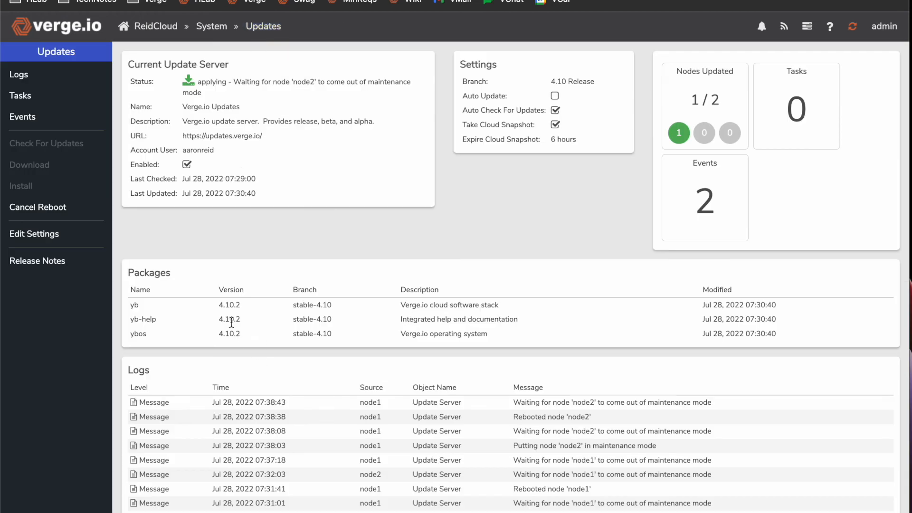
Step: Check the installed versions of the yb, yb-help and ybos packages and the update server's status
{"action": "double_click", "coordinate": [240, 306]}
{"action": "left_click", "coordinate": [257, 333]}
{"action": "left_click_drag", "start_coordinate": [221, 330], "coordinate": [256, 335]}
{"action": "left_click", "coordinate": [256, 335]}
{"action": "left_click", "coordinate": [78, 0]}
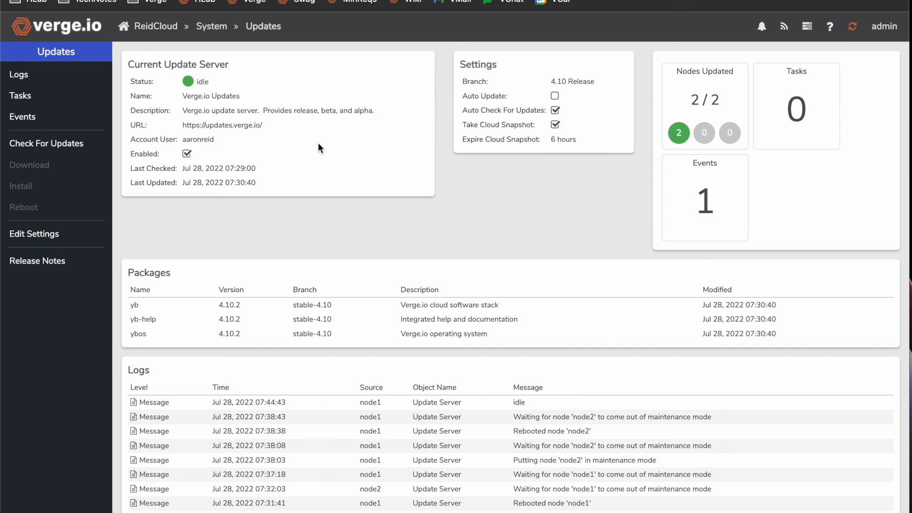
Step: Go to the main dashboard, check both nodes' running and maintenance status in the nodes list, and return
{"action": "left_click", "coordinate": [87, 38]}
{"action": "left_click", "coordinate": [138, 32]}
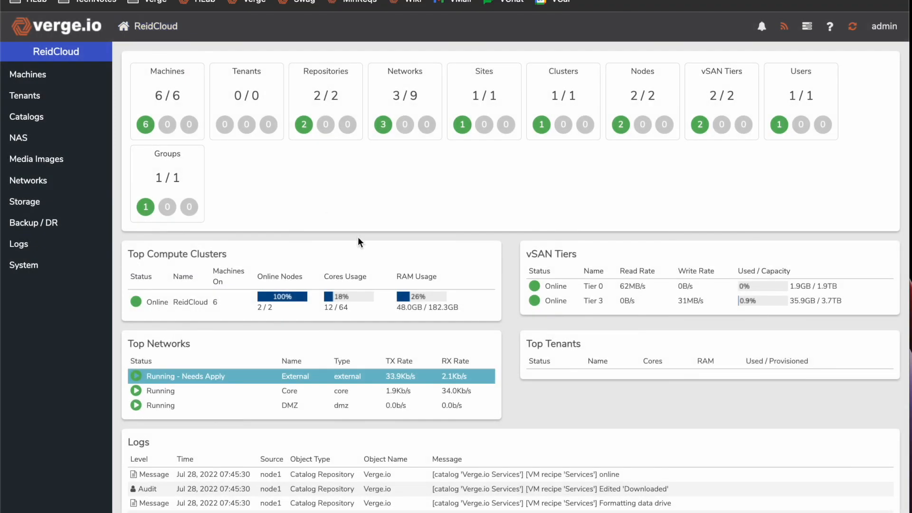
{"action": "left_click", "coordinate": [643, 83]}
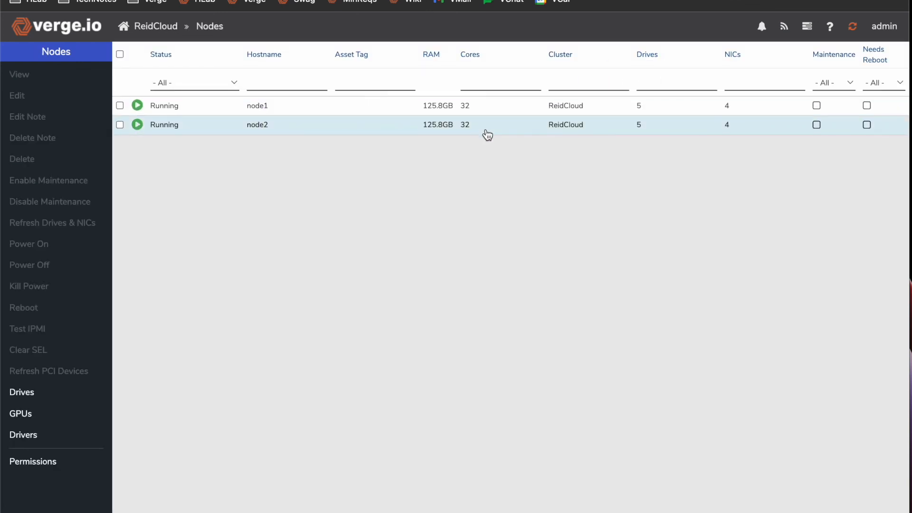
{"action": "left_click", "coordinate": [144, 28]}
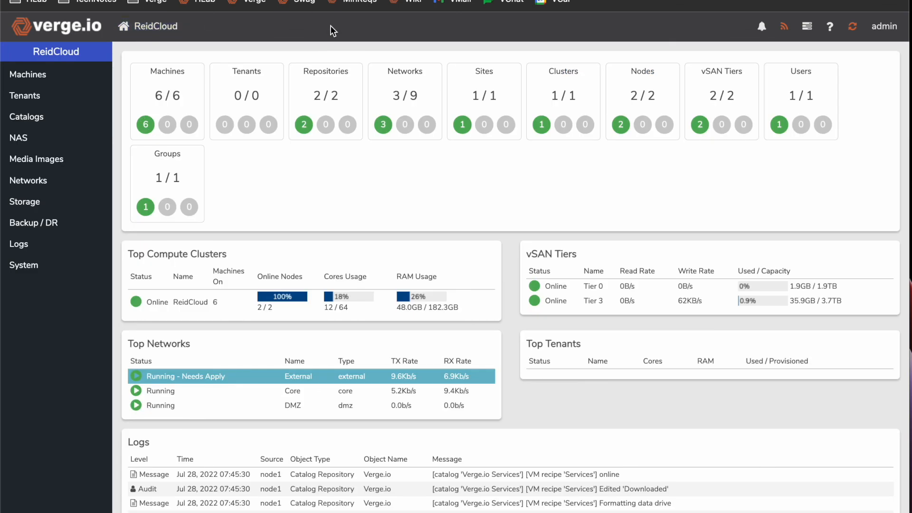
Step: Check how the virtual machines are distributed across the host nodes and return to the main dashboard
{"action": "left_click", "coordinate": [168, 103]}
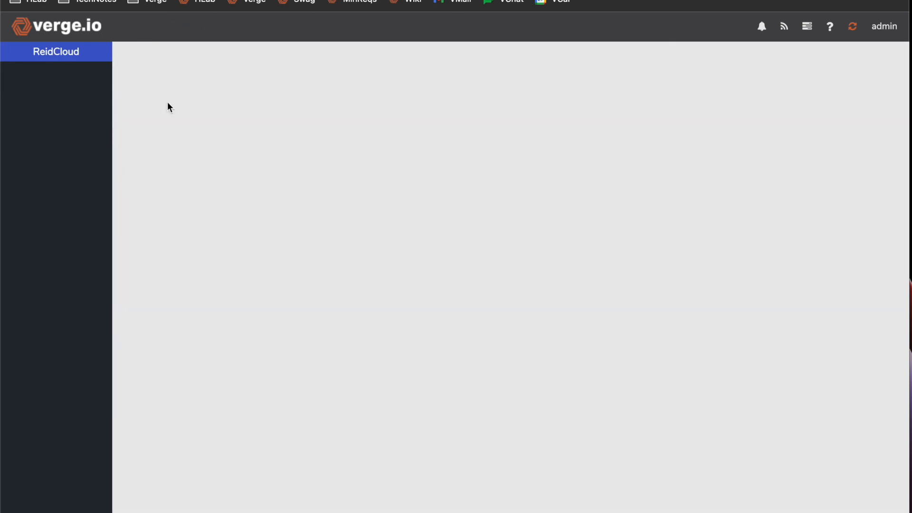
{"action": "left_click", "coordinate": [168, 102]}
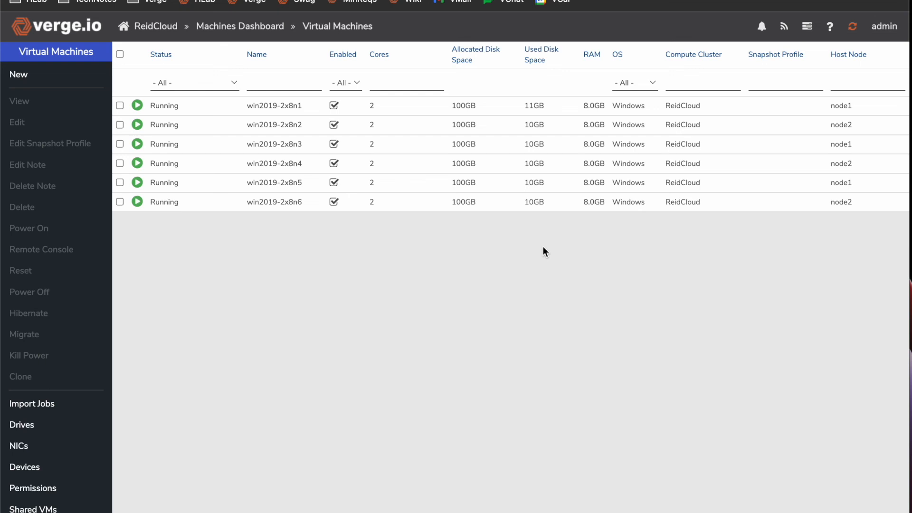
{"action": "left_click", "coordinate": [75, 30]}
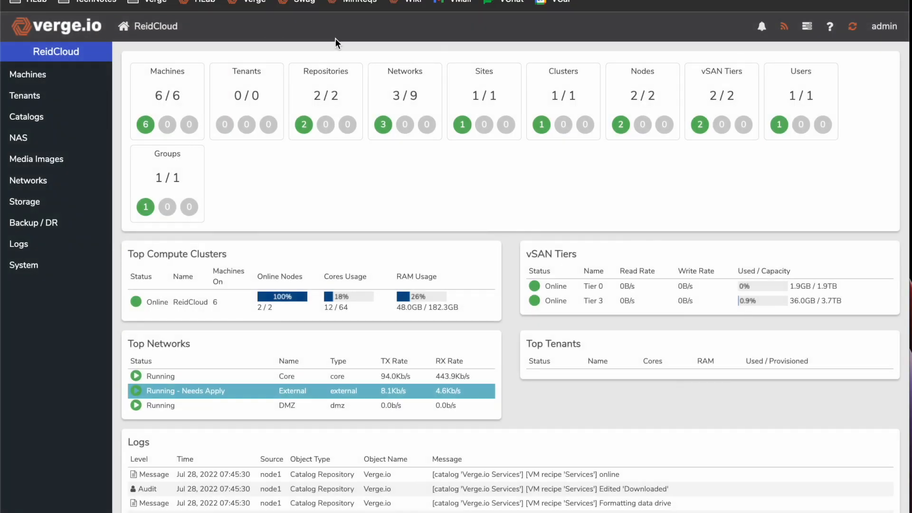